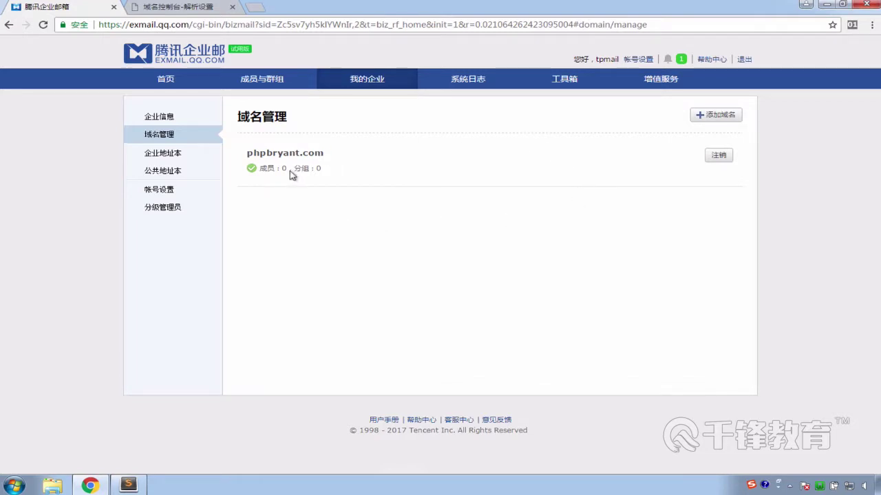
# Confirm phpbryant.com is listed as verified in domain management
pyautogui.moveTo(246, 151); pyautogui.dragTo(291, 169)
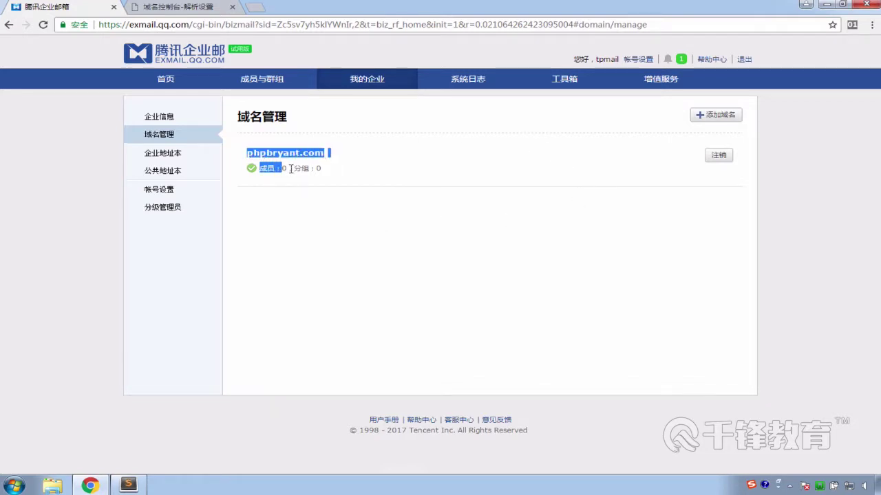
pyautogui.click(375, 204)
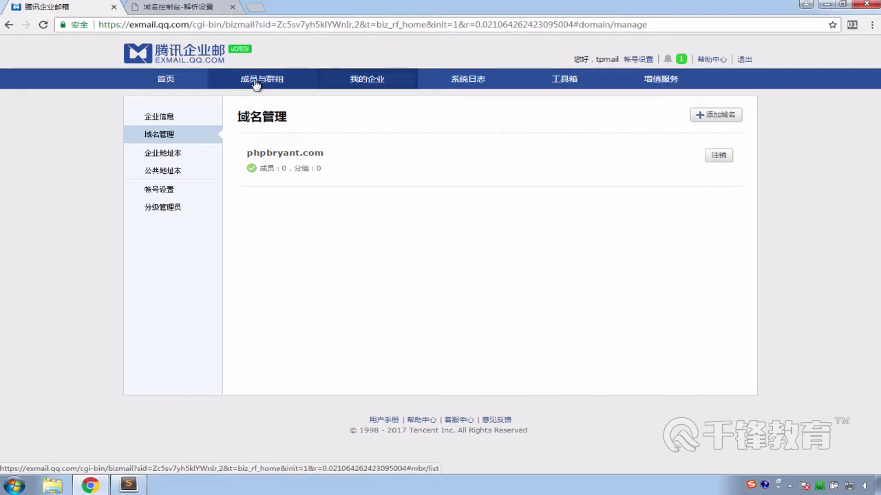
# Switch to the 成员与群组 page to view 我的企业's members
pyautogui.click(256, 81)
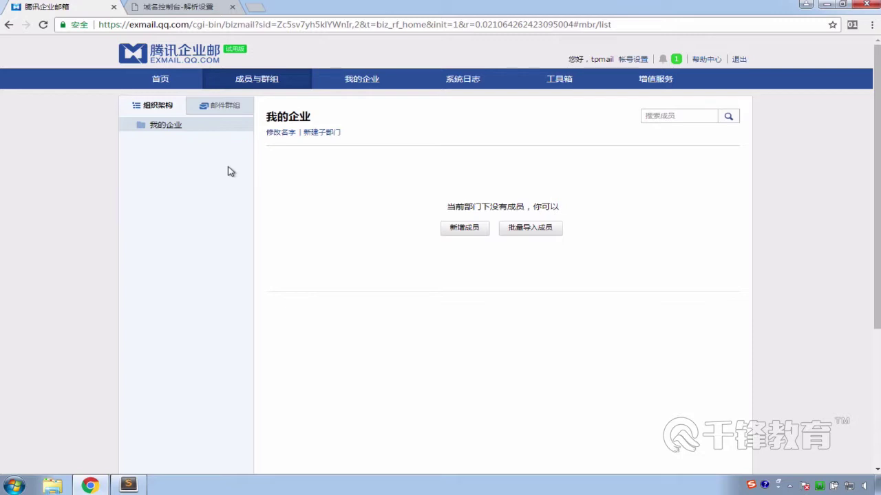
# Start a new member, entering the member's name and job title 123
pyautogui.click(465, 232)
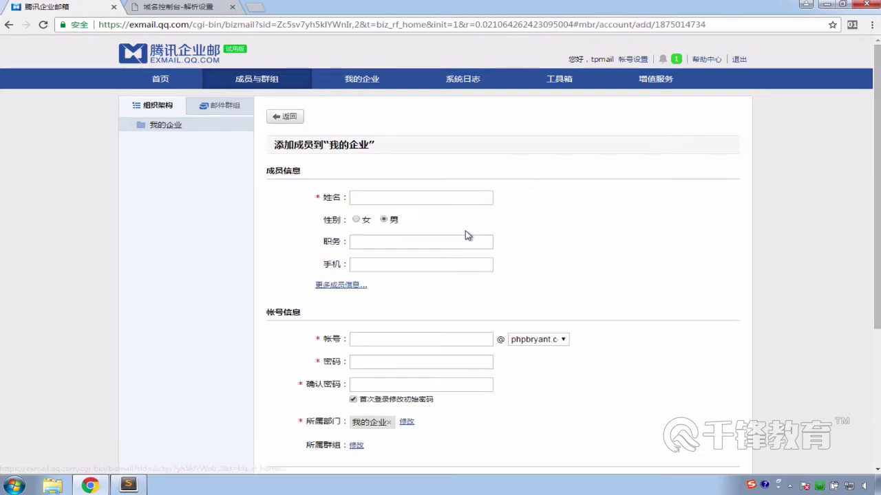
pyautogui.click(402, 198)
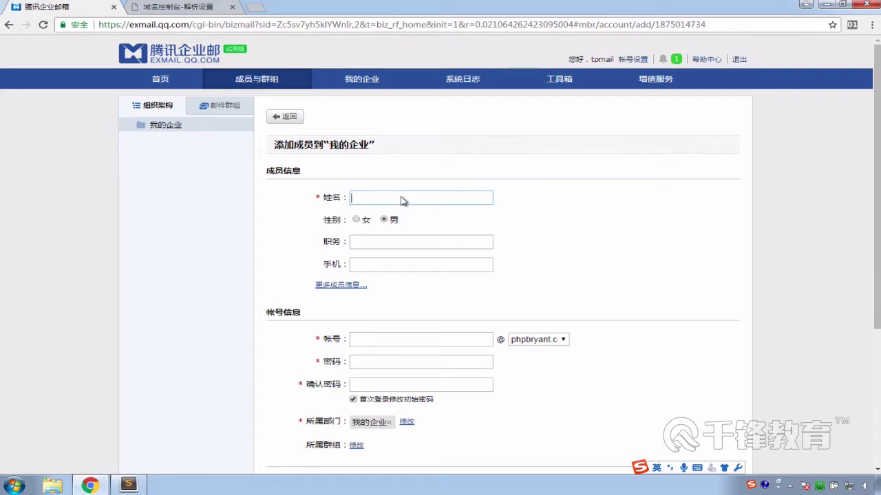
pyautogui.write('tp')
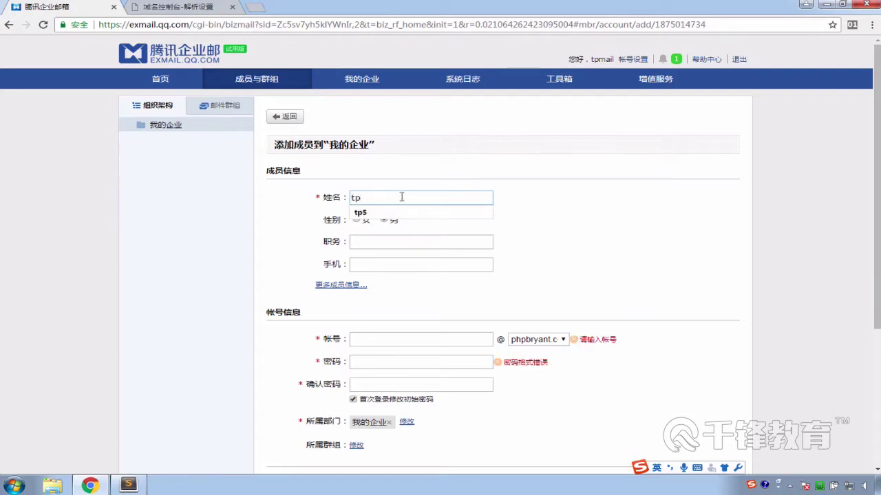
pyautogui.click(540, 230)
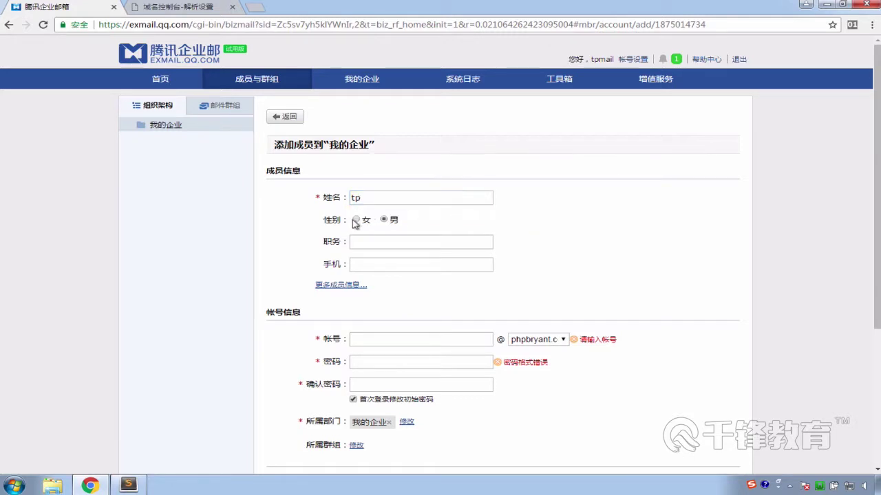
pyautogui.click(366, 243)
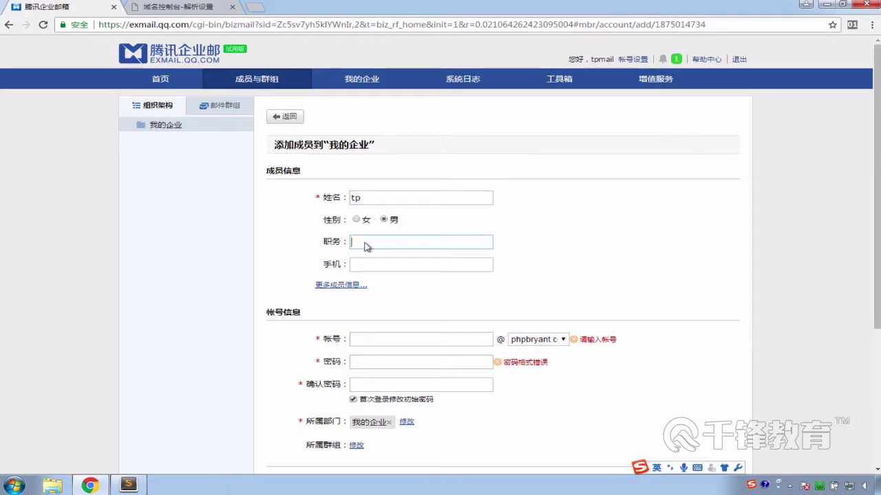
pyautogui.press('shift')
pyautogui.write('123')
# Fill in the member's mobile number in the 手机 field
pyautogui.click(369, 264)
pyautogui.write('123')
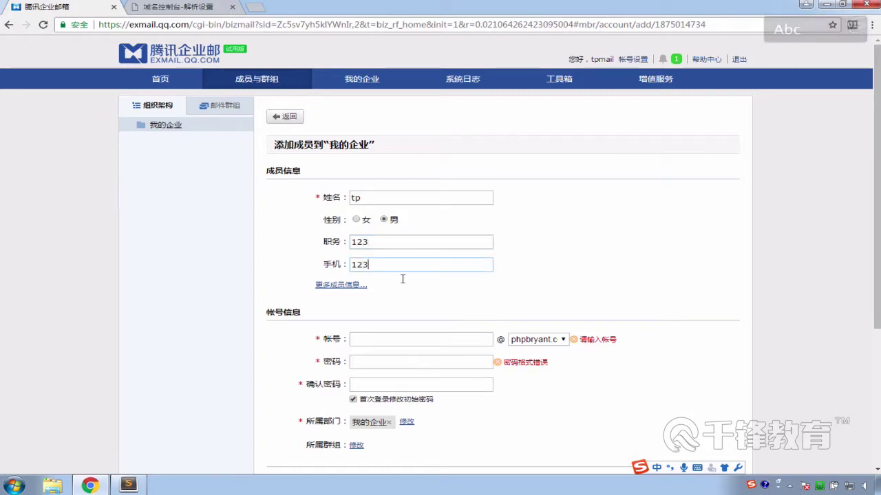
pyautogui.click(408, 299)
pyautogui.click(387, 269)
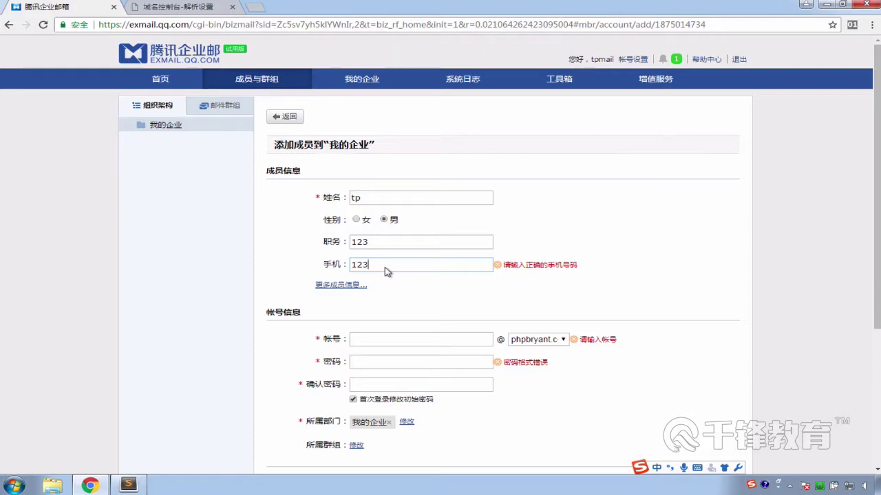
pyautogui.write('12341234')
pyautogui.click(422, 297)
pyautogui.scroll(-1, 313, 316)
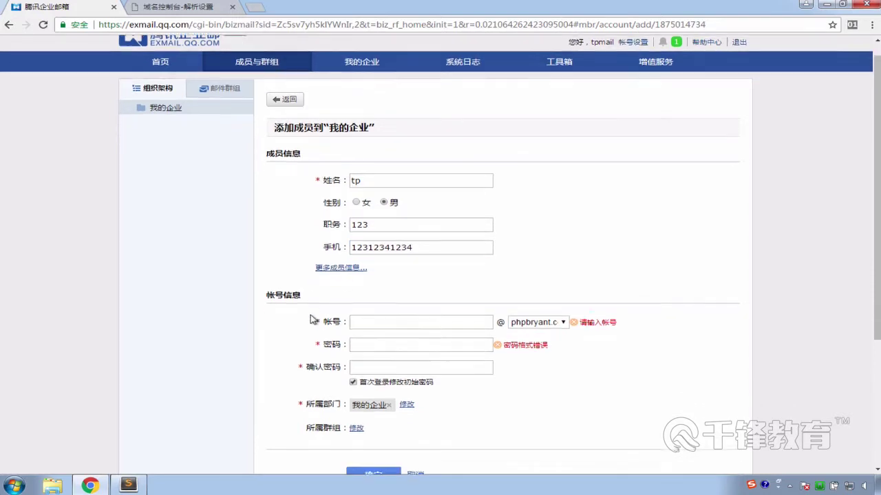
# Enter the new mailbox's account name, keeping the phpbryant.com domain
pyautogui.click(363, 311)
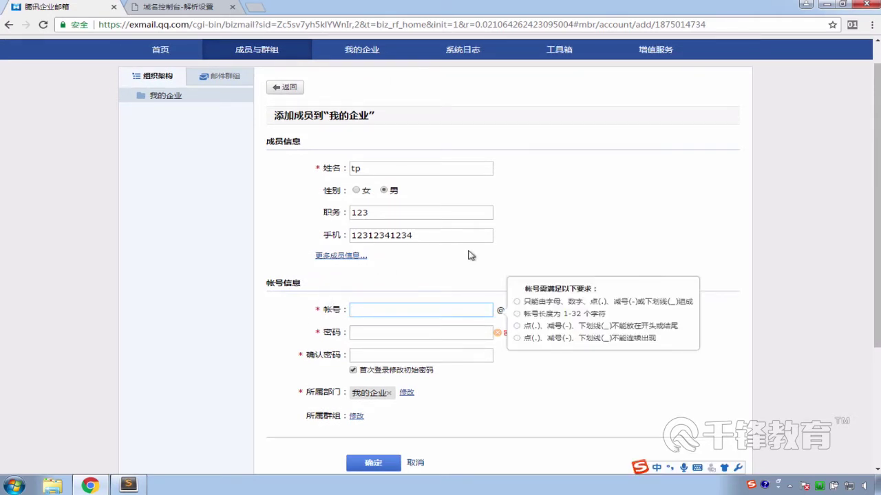
pyautogui.click(472, 254)
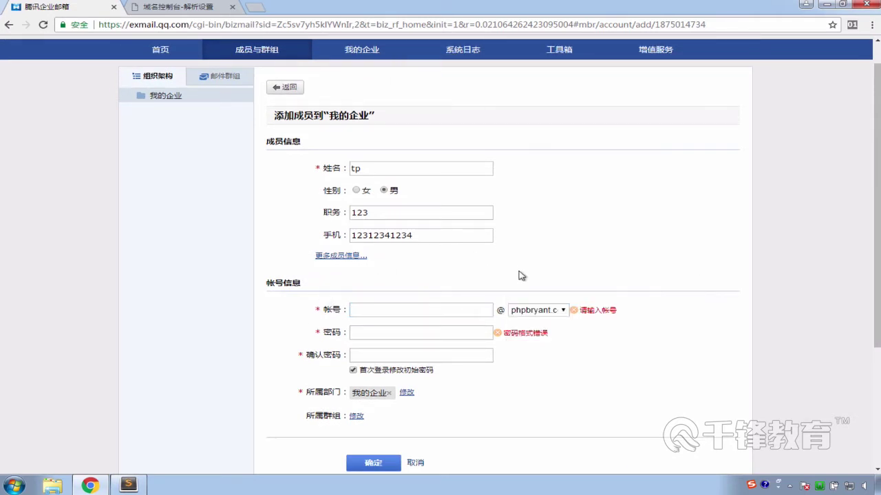
pyautogui.click(562, 311)
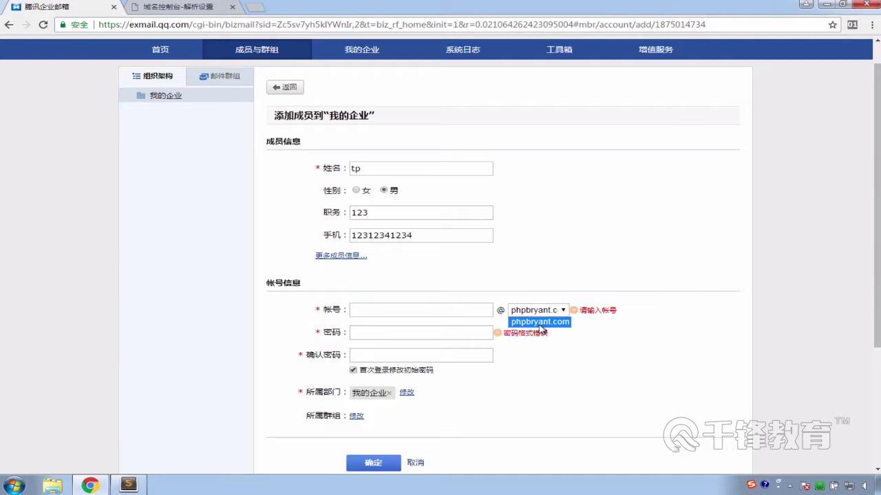
pyautogui.click(464, 309)
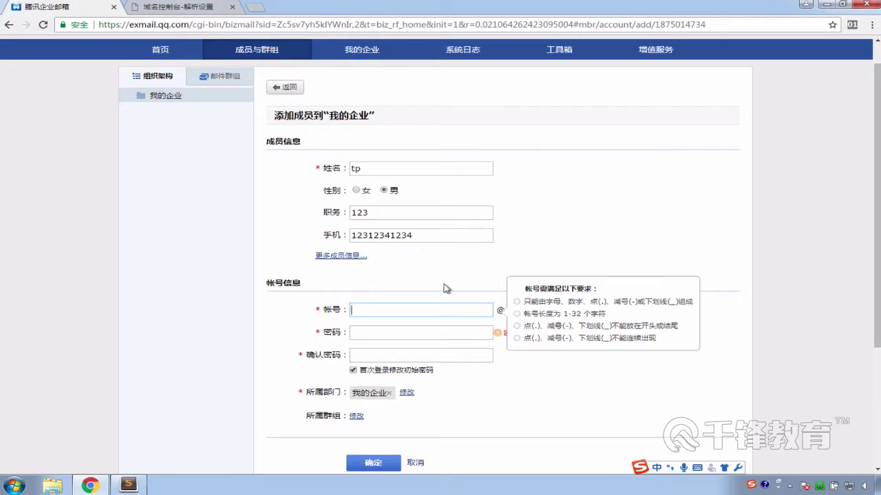
pyautogui.write('tp')
pyautogui.press('BackSpace')
pyautogui.press('BackSpace')
pyautogui.write('sp')
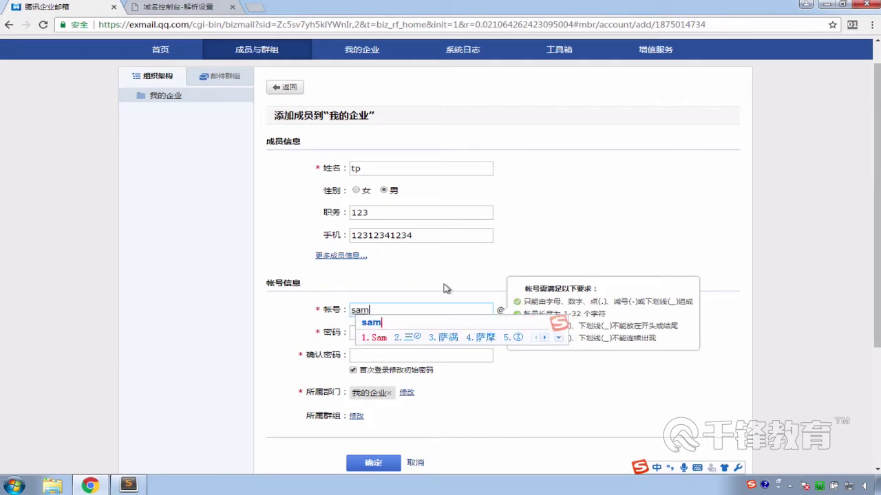
pyautogui.press('BackSpace')
pyautogui.press('BackSpace')
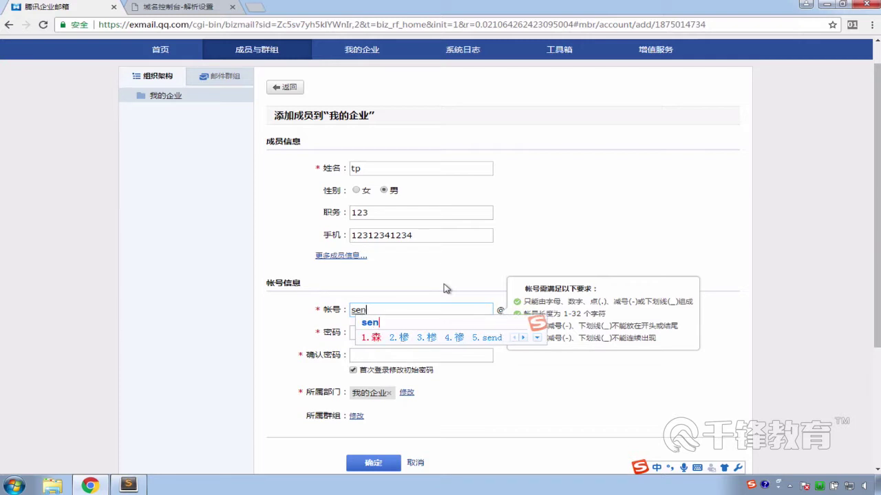
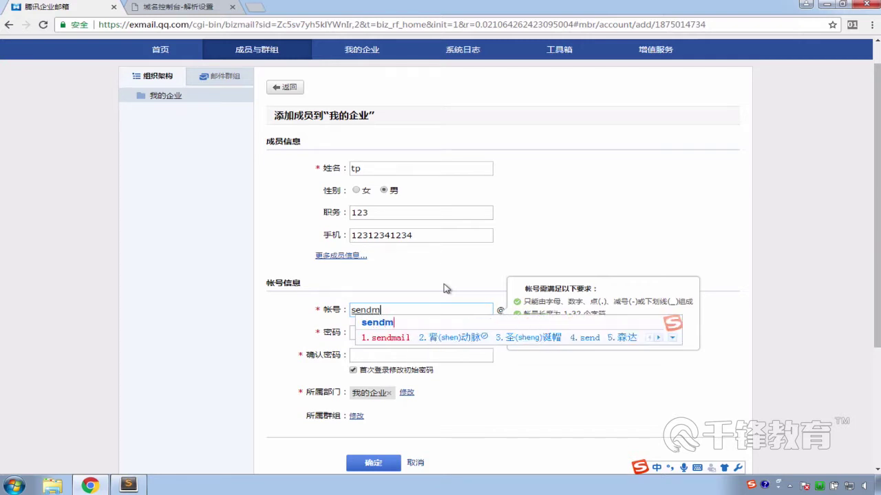
pyautogui.press('Return')
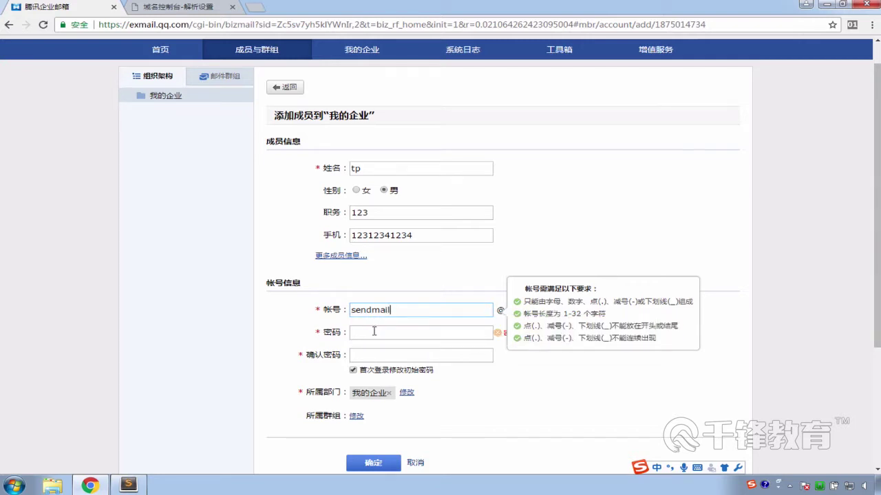
# Type the initial password and begin confirming it
pyautogui.click(378, 332)
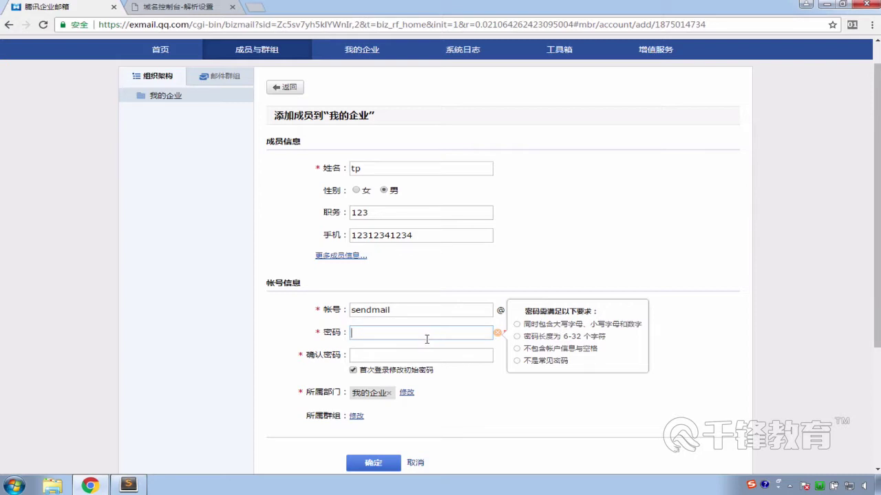
pyautogui.write('•••••••')
pyautogui.click(389, 353)
pyautogui.write('•••••••')
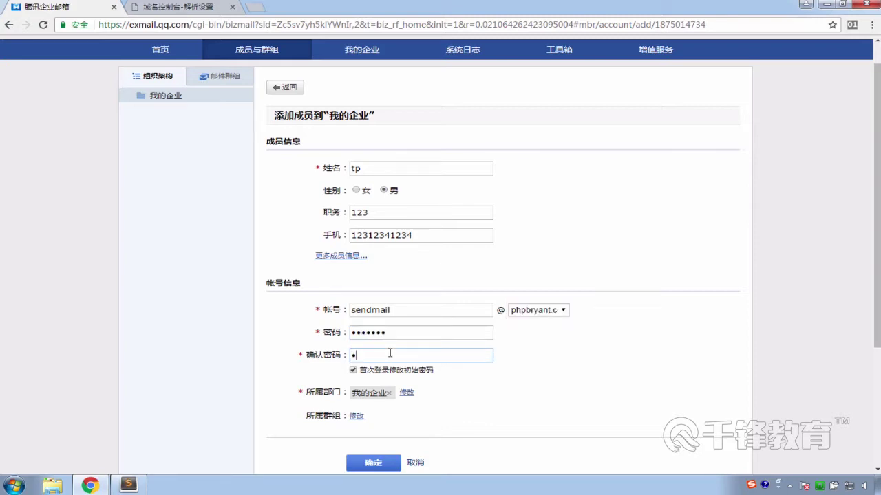
# Finish the password confirmation and submit the new member with 确定
pyautogui.click(524, 384)
pyautogui.scroll(-1, 285, 368)
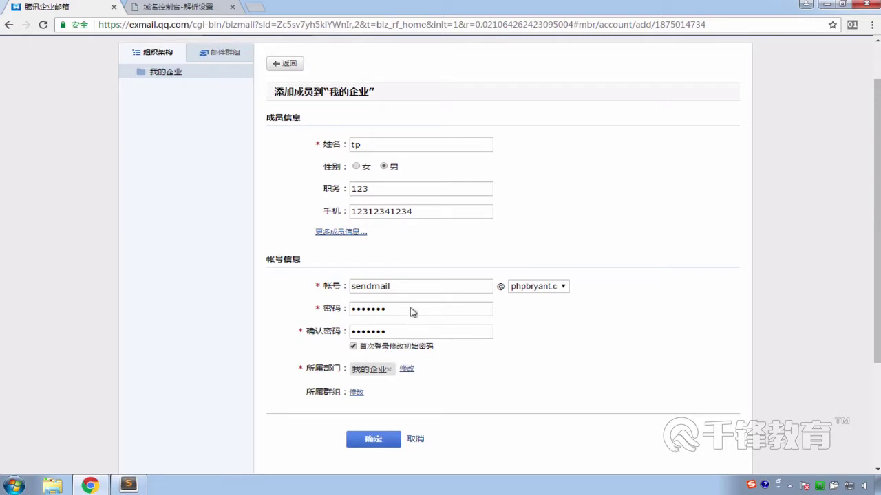
pyautogui.scroll(-3, 439, 407)
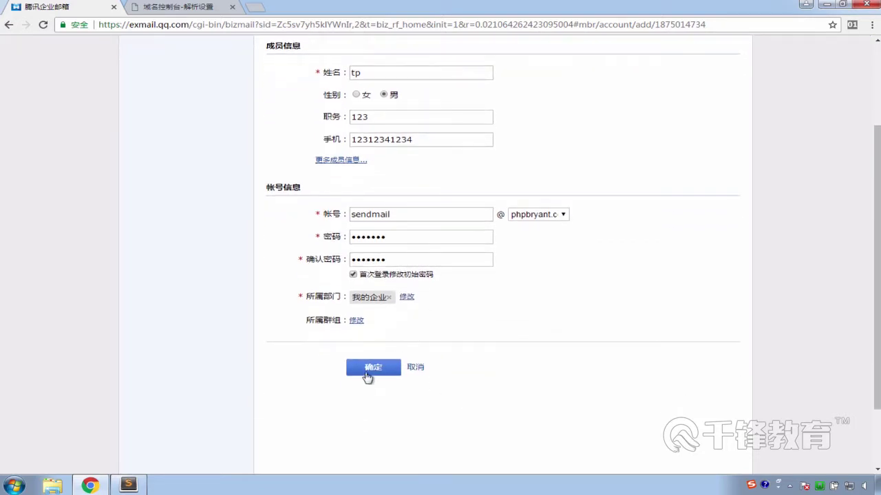
pyautogui.click(368, 370)
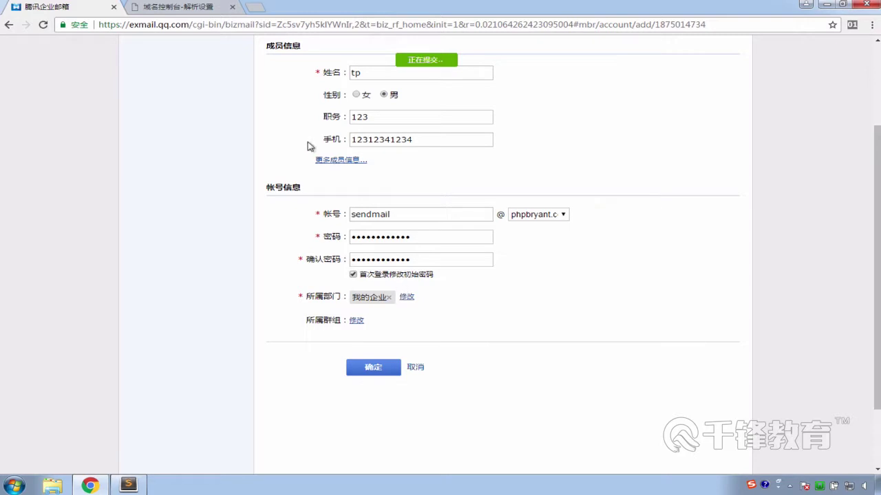
pyautogui.scroll(3, 191, 146)
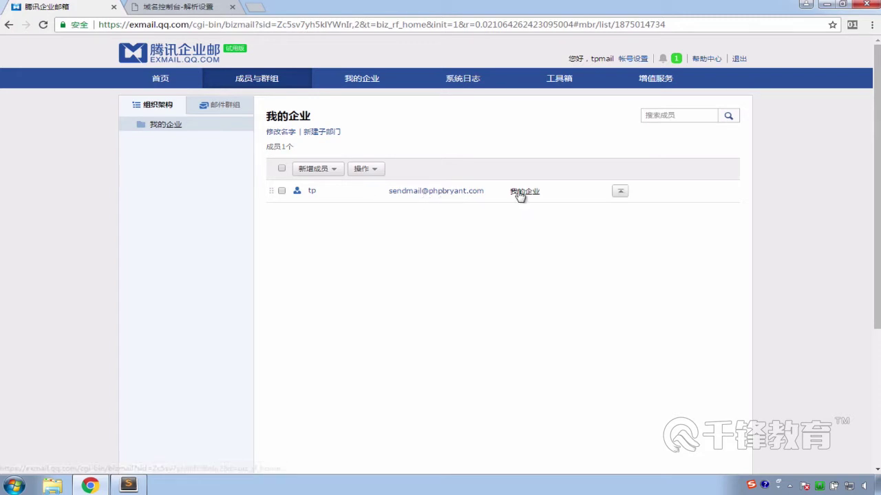
# Sign out of the admin account and enter the new mailbox's address at login
pyautogui.click(737, 60)
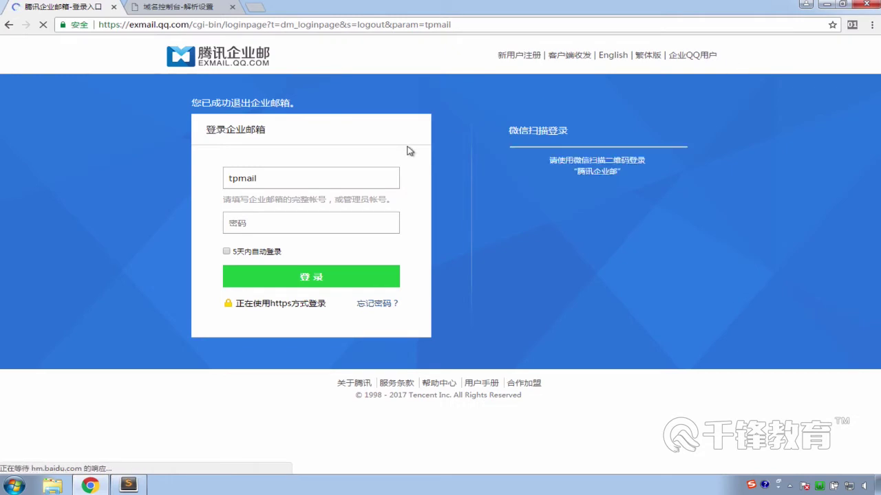
pyautogui.doubleClick(250, 177)
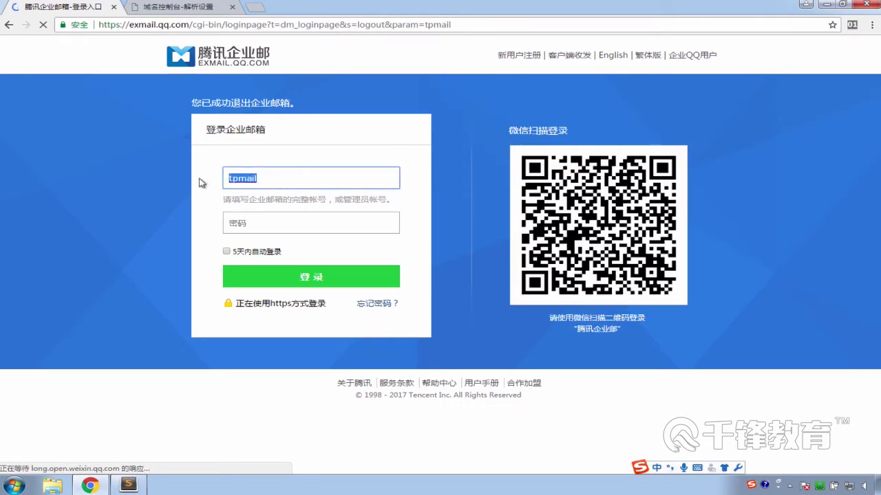
pyautogui.press('shift')
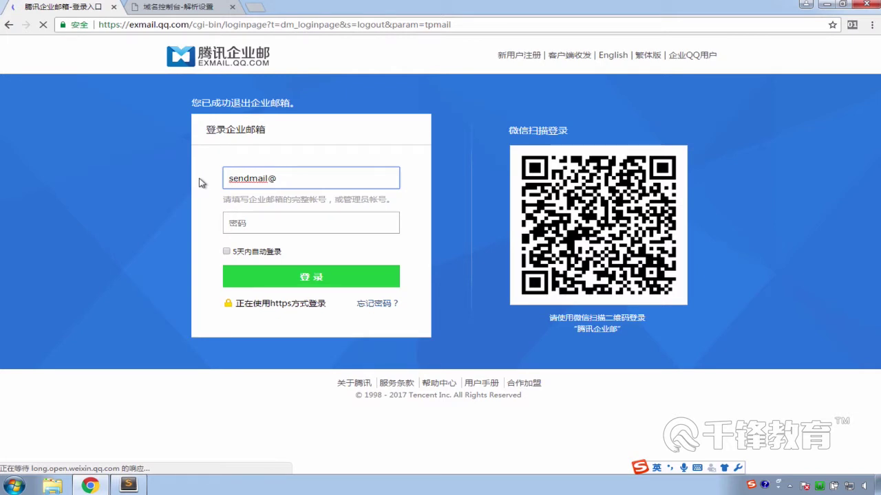
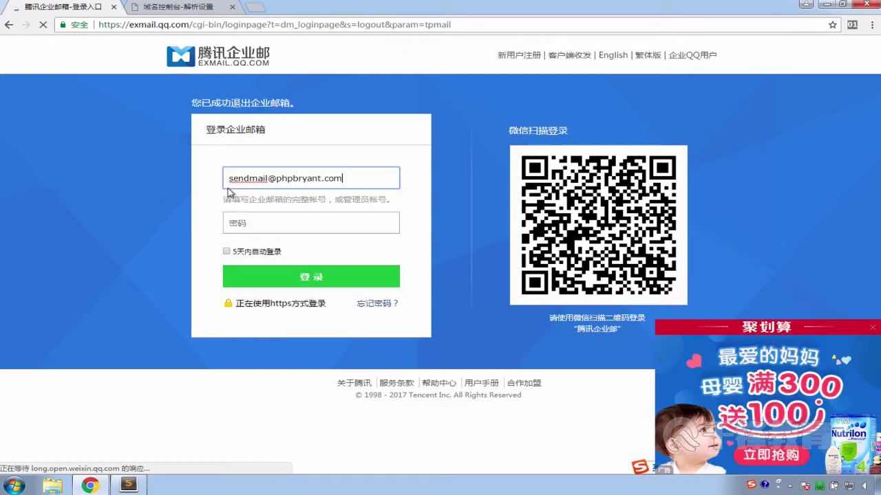
# Enter the mailbox password, log in, and dismiss the pop-up ad and Taobao tab
pyautogui.click(258, 230)
pyautogui.write('1234')
pyautogui.press('BackSpace')
pyautogui.press('BackSpace')
pyautogui.write('34567')
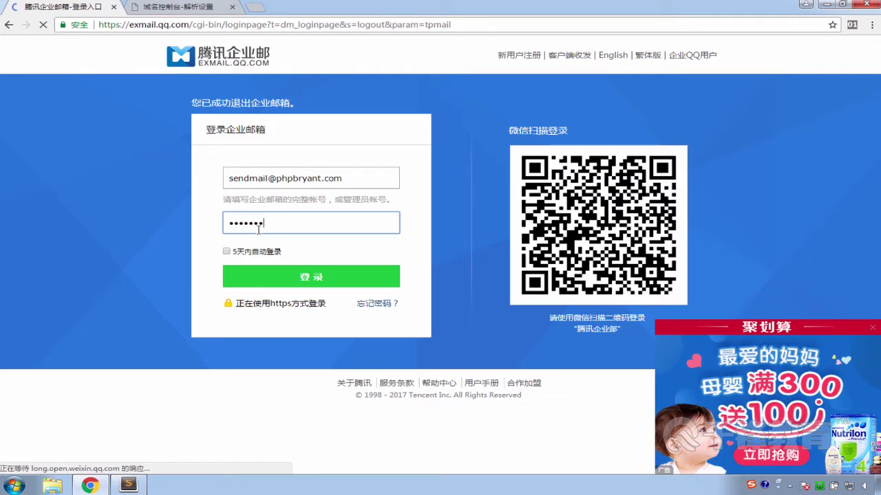
pyautogui.click(246, 284)
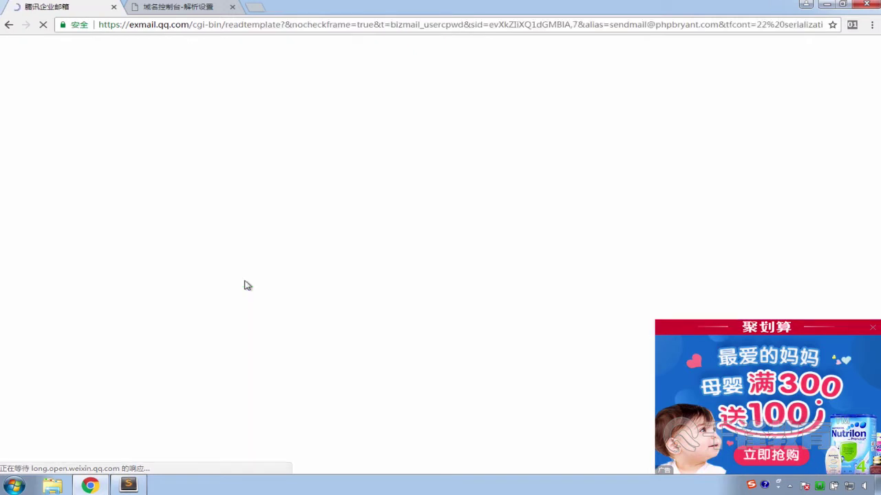
pyautogui.click(870, 333)
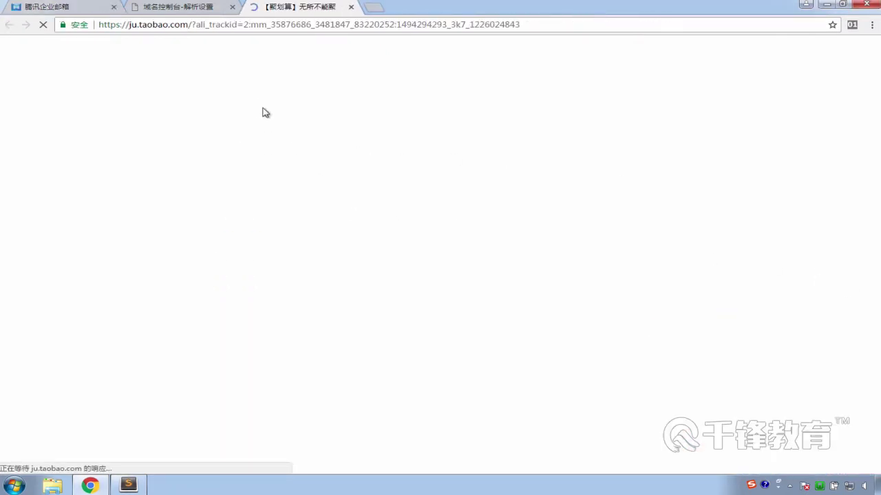
pyautogui.click(351, 7)
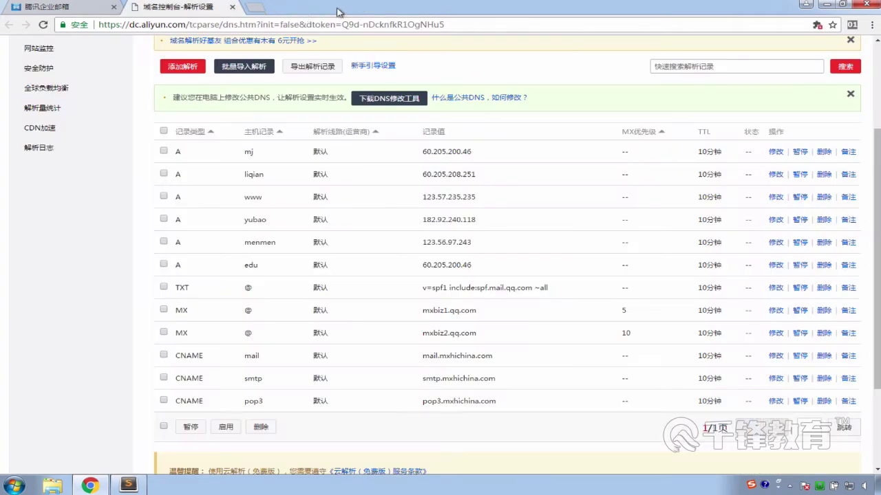
pyautogui.click(93, 8)
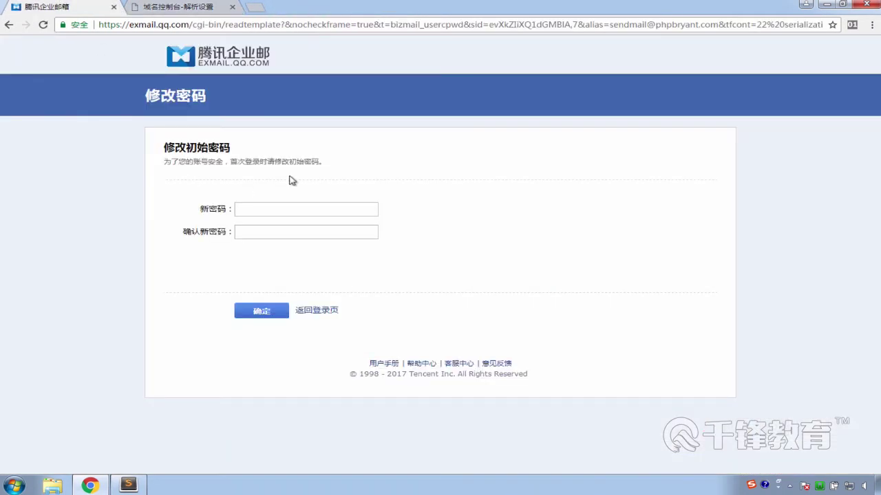
# Set and confirm a new password, submit it, then choose 马上登录
pyautogui.moveTo(164, 151); pyautogui.dragTo(353, 161)
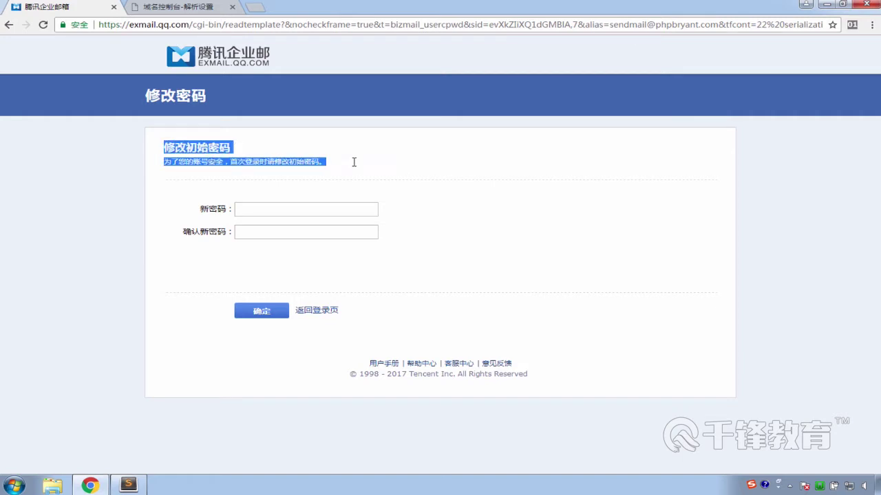
pyautogui.click(348, 172)
pyautogui.click(276, 209)
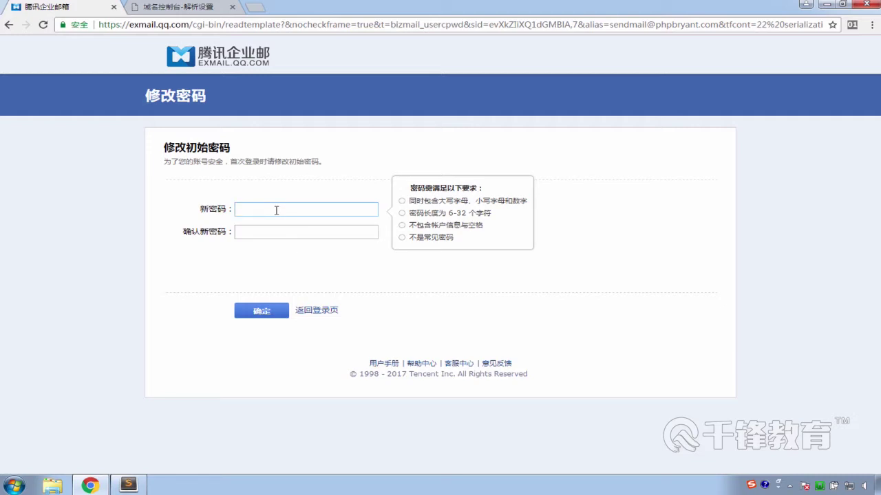
pyautogui.write('••')
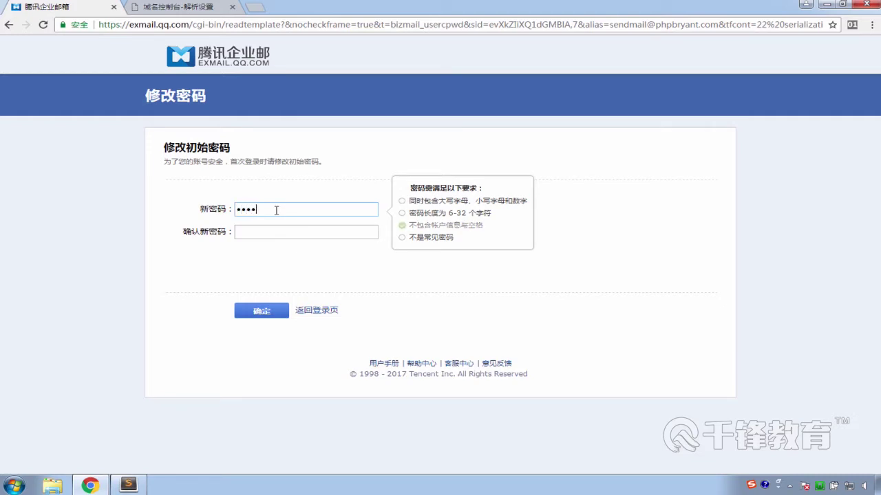
pyautogui.write('•••••')
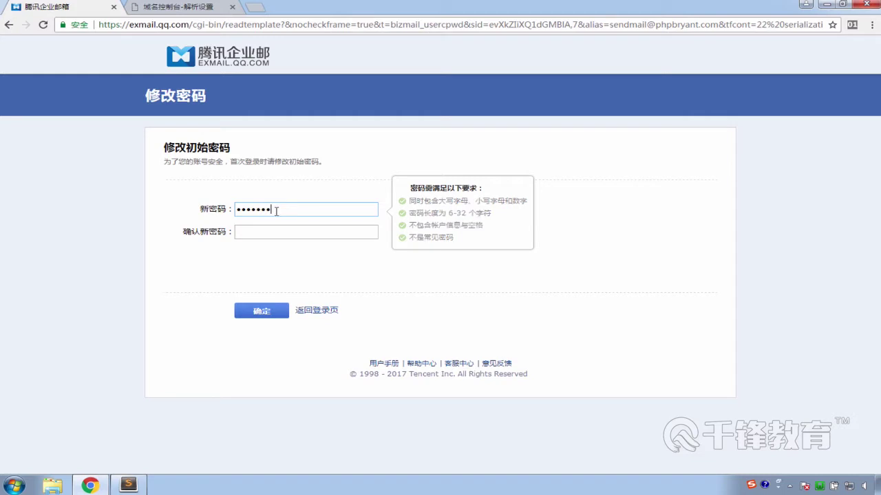
pyautogui.click(260, 237)
pyautogui.write('•')
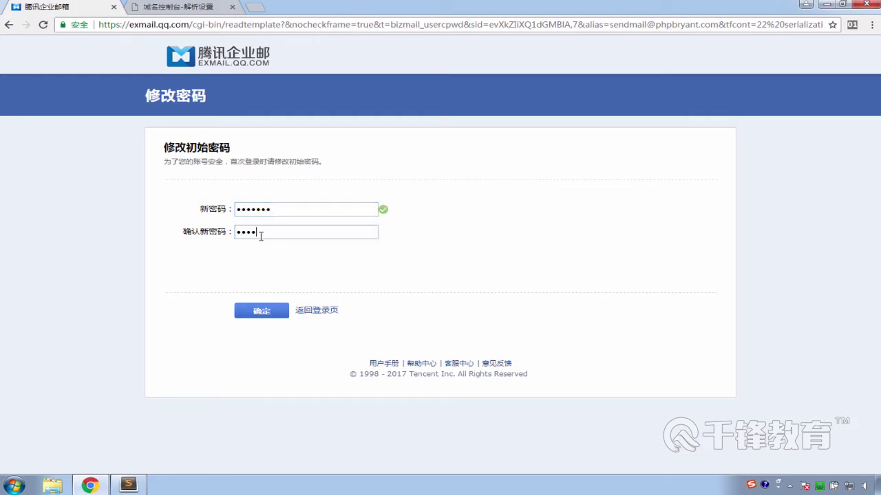
pyautogui.write('••••••')
pyautogui.click(261, 311)
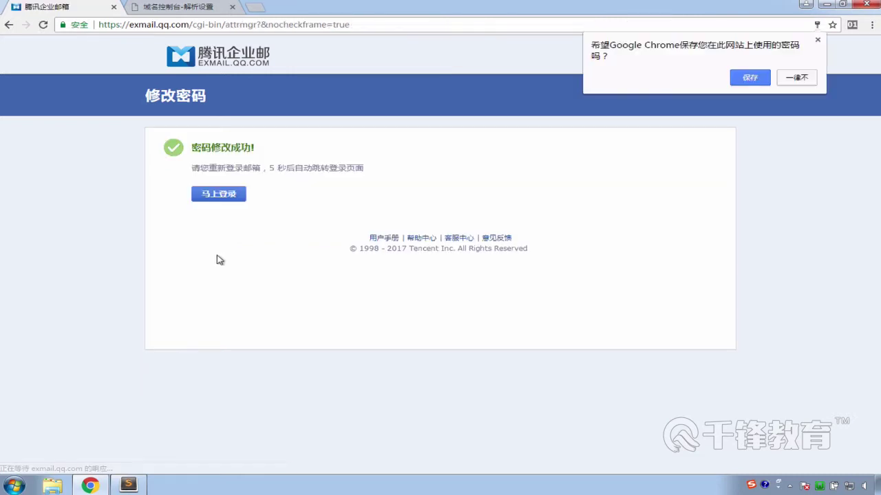
pyautogui.click(241, 198)
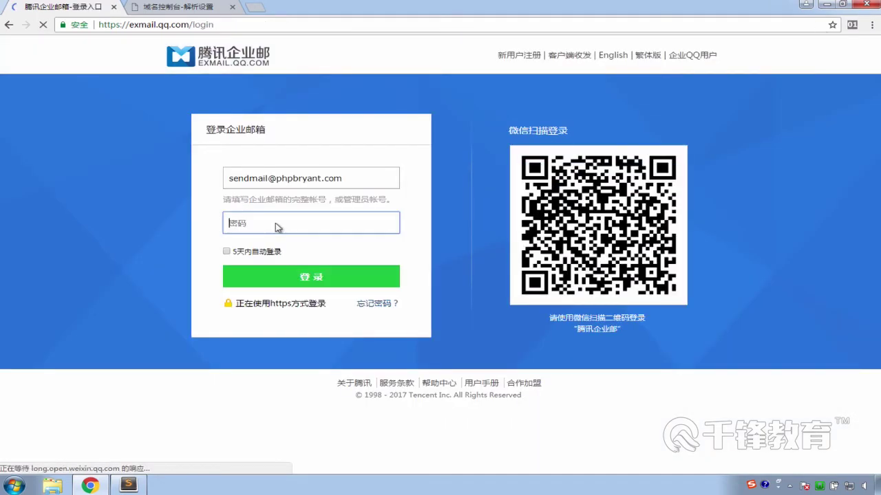
# Log in with the new password, retyping it after the login error
pyautogui.write('pabcdef')
pyautogui.click(281, 279)
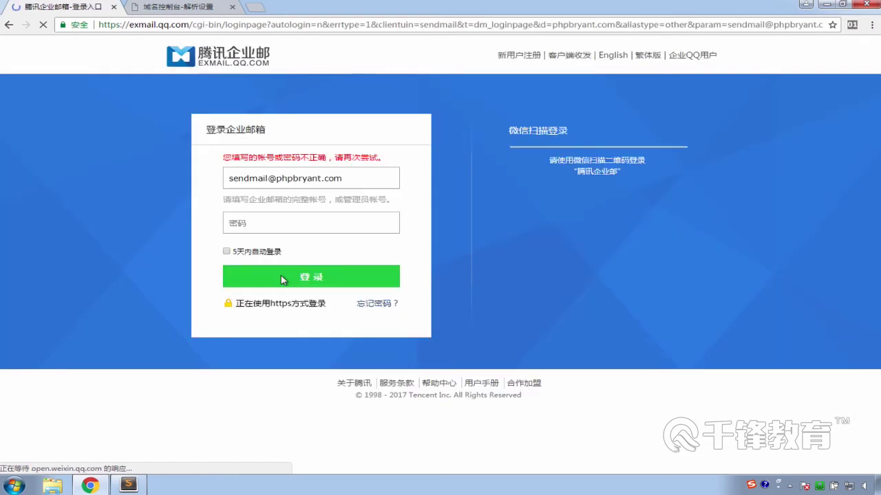
pyautogui.click(274, 224)
pyautogui.write('•••••••')
pyautogui.click(268, 273)
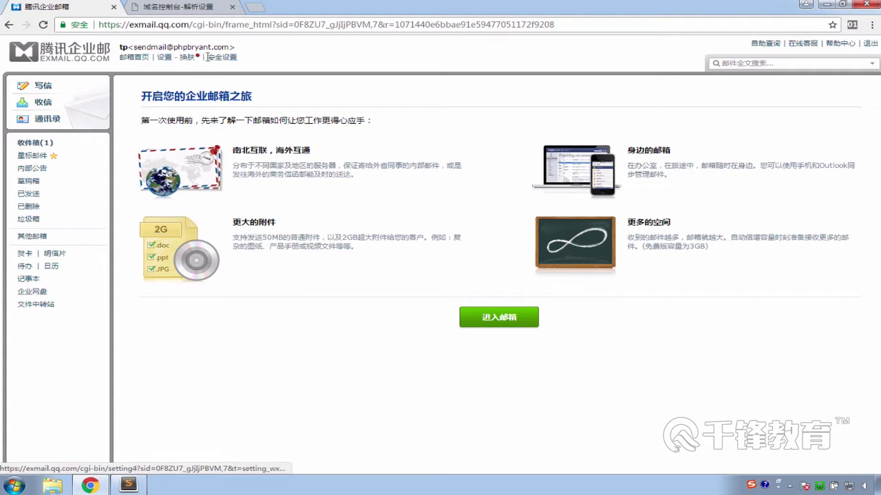
# Load exmail in a new Chrome tab and go to the 登录 page
pyautogui.click(254, 8)
pyautogui.write('exmial')
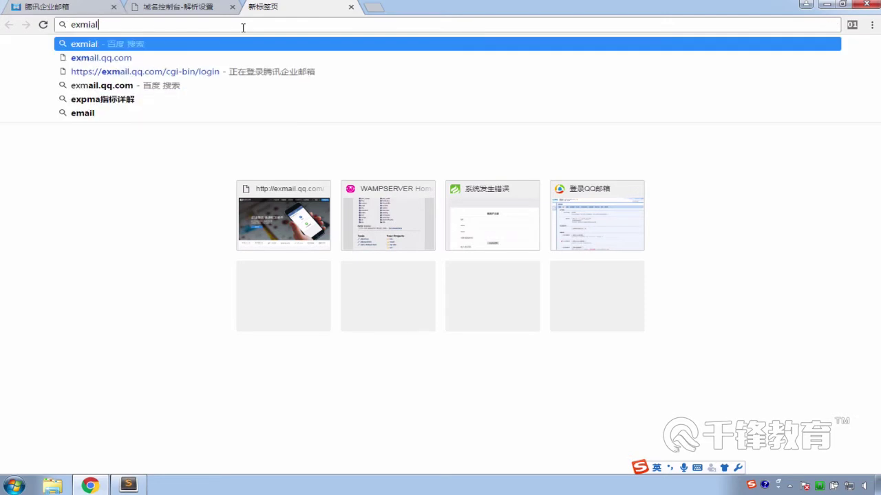
pyautogui.press('Return')
pyautogui.click(243, 28)
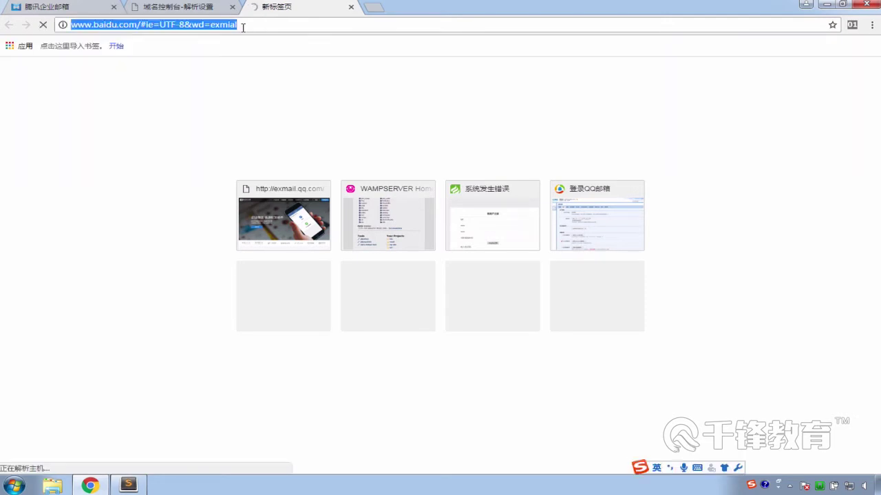
pyautogui.write('exmail.qq.com')
pyautogui.press('Return')
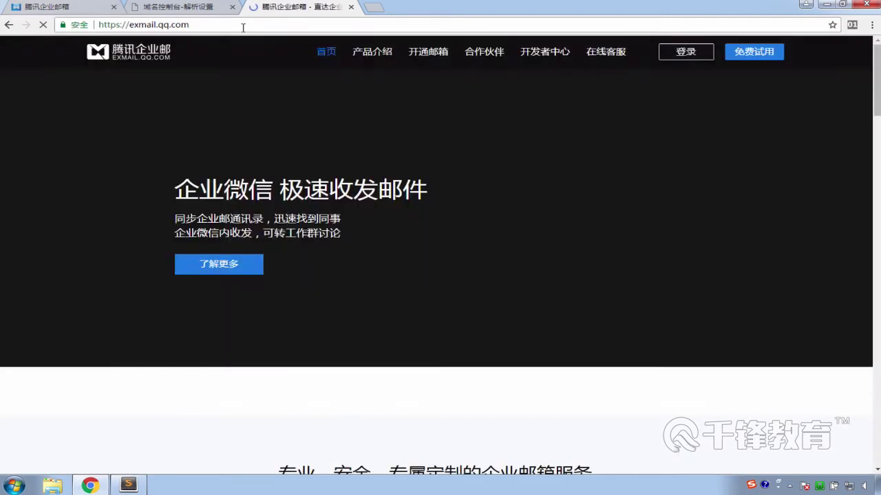
pyautogui.click(703, 55)
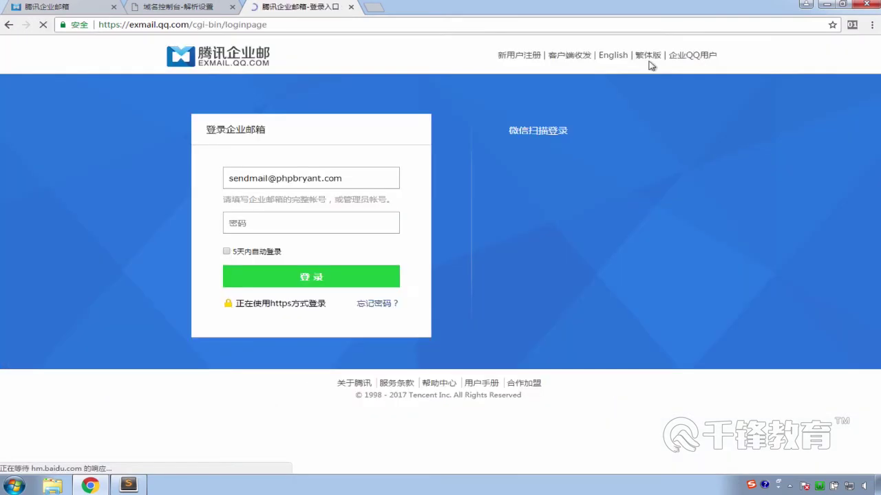